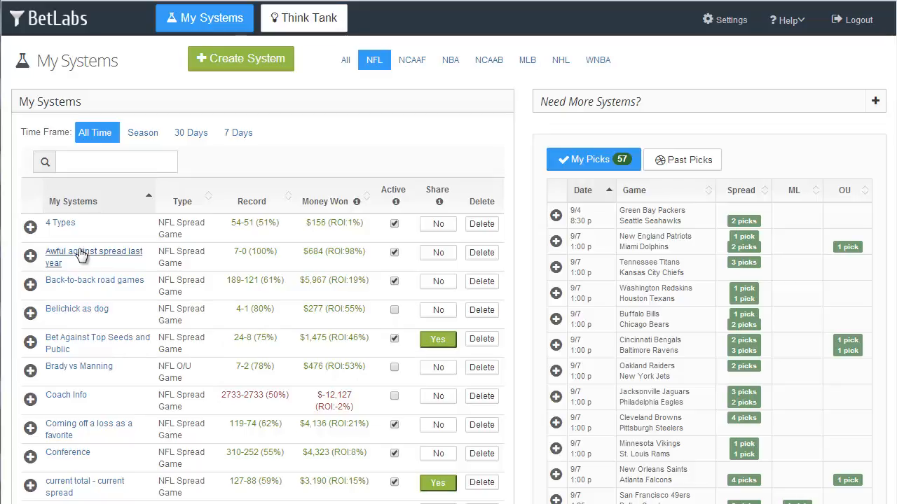
Step: Expand and collapse the details of the 4 Types system and of the Green Bay–Seattle game pick
{"action": "left_click", "coordinate": [30, 229]}
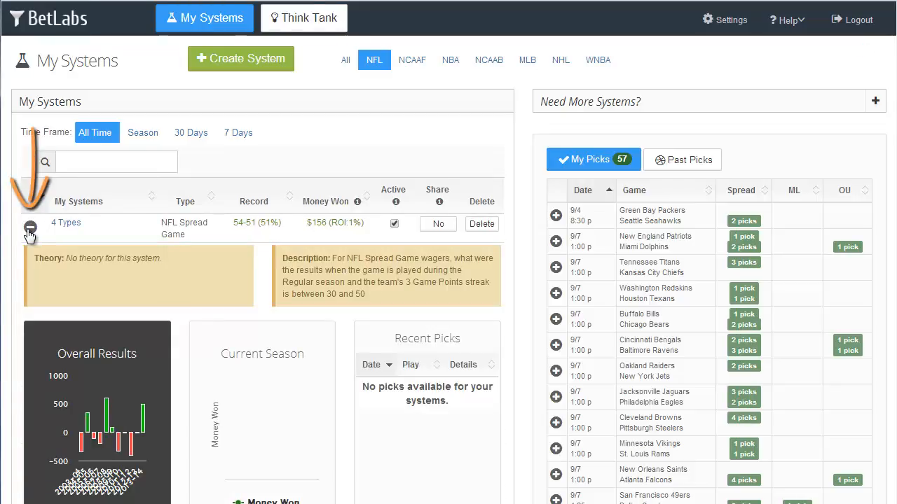
{"action": "left_click", "coordinate": [30, 228]}
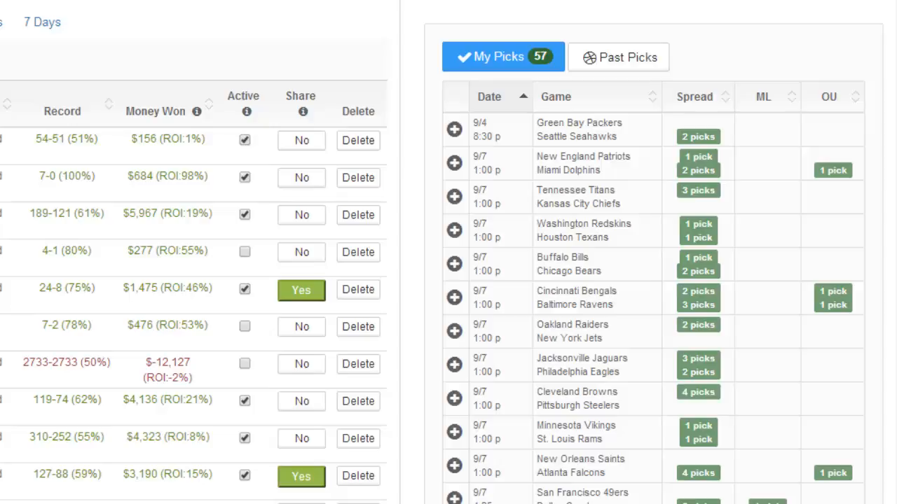
{"action": "left_click", "coordinate": [453, 130]}
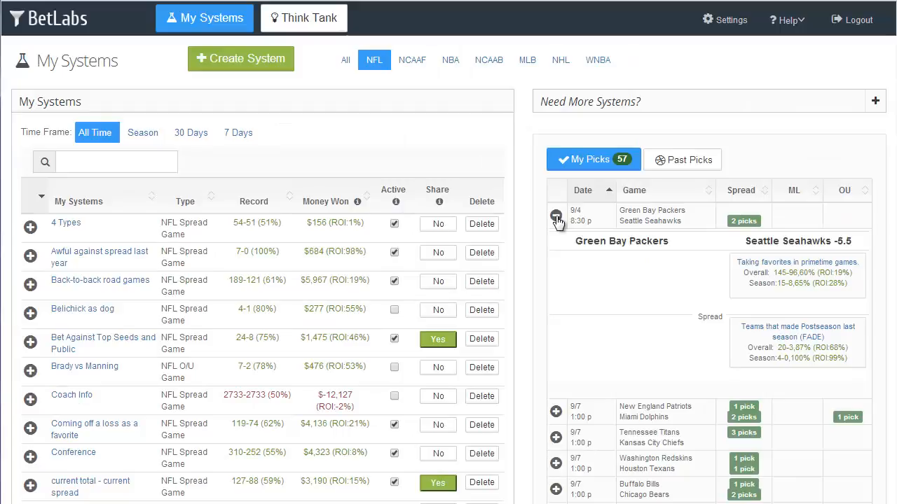
{"action": "left_click", "coordinate": [454, 131]}
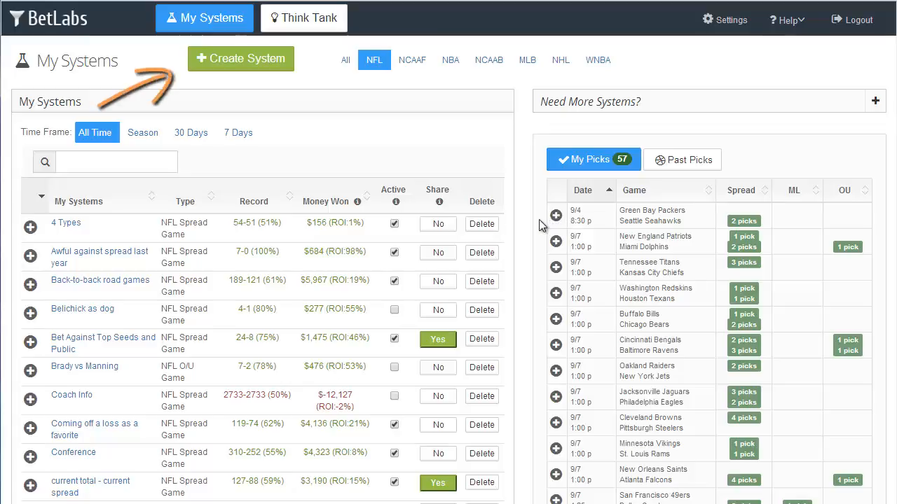
Step: Create a new system named Getting Started for NFL, Spread bet type, full Game
{"action": "left_click", "coordinate": [246, 61]}
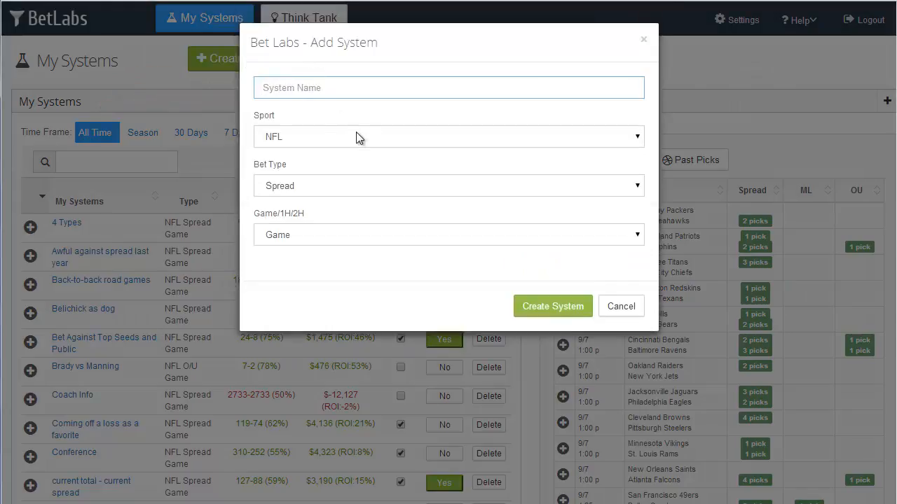
{"action": "type", "text": "Get"}
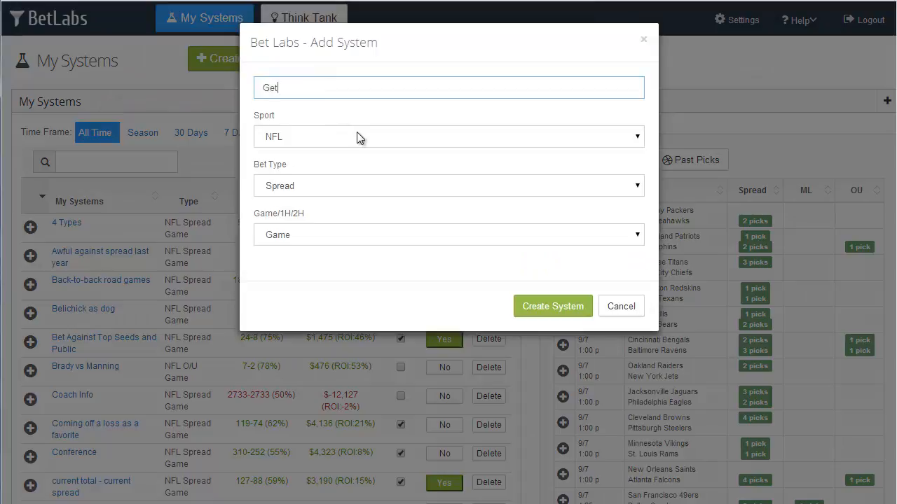
{"action": "type", "text": "ting Started"}
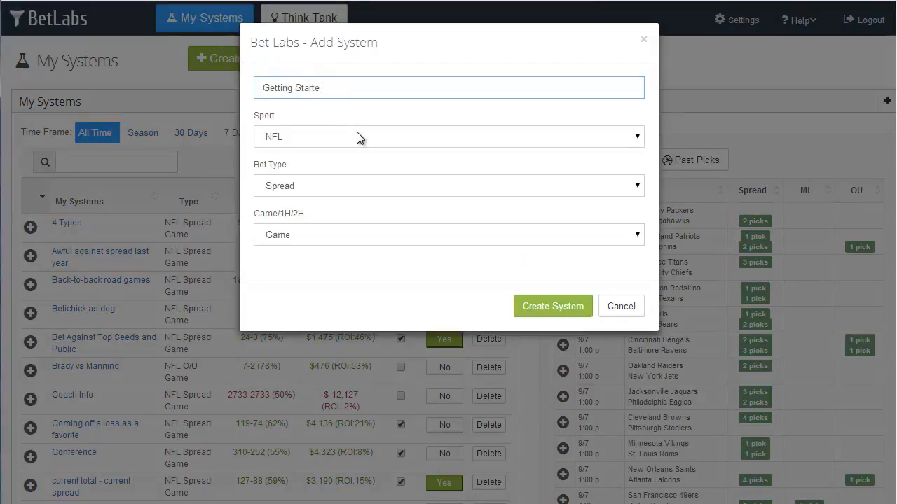
{"action": "left_click", "coordinate": [356, 134]}
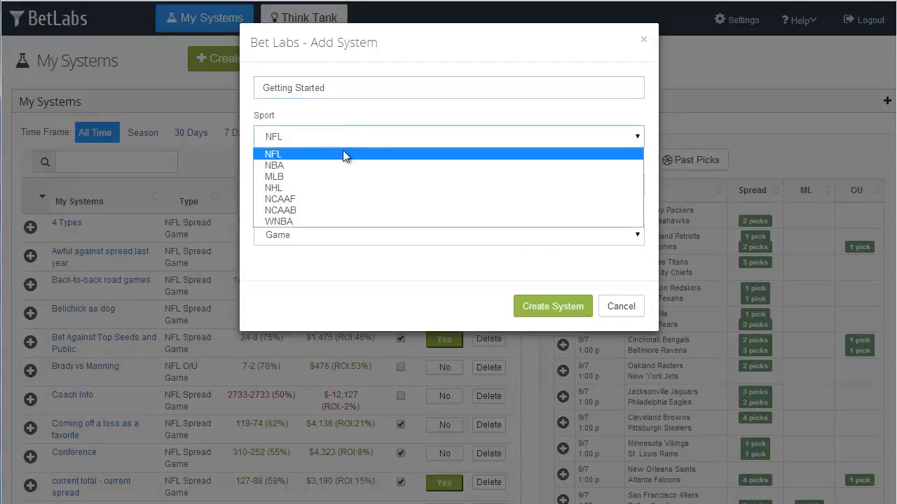
{"action": "left_click", "coordinate": [343, 149]}
{"action": "left_click", "coordinate": [330, 187]}
{"action": "left_click", "coordinate": [323, 201]}
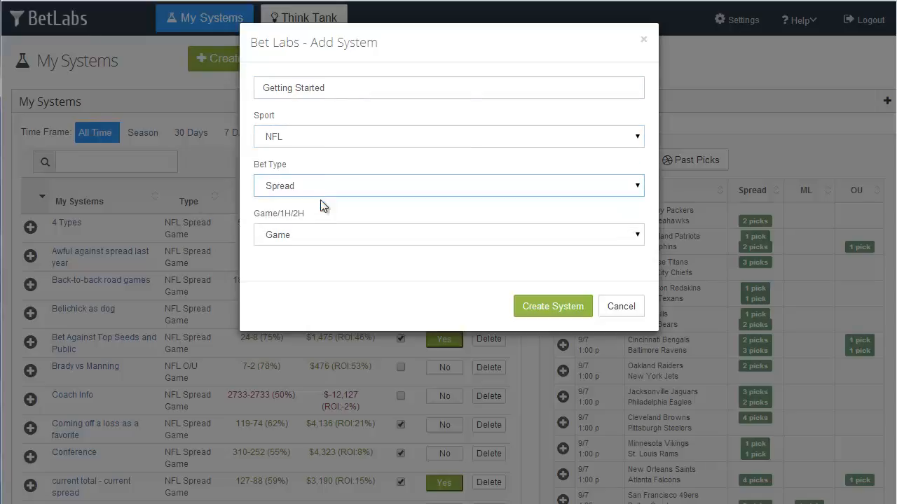
{"action": "left_click", "coordinate": [382, 236]}
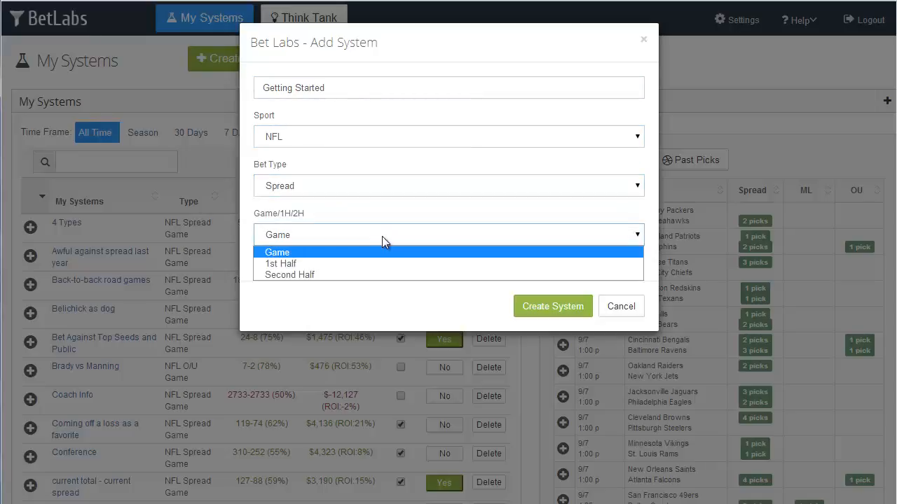
{"action": "left_click", "coordinate": [296, 254]}
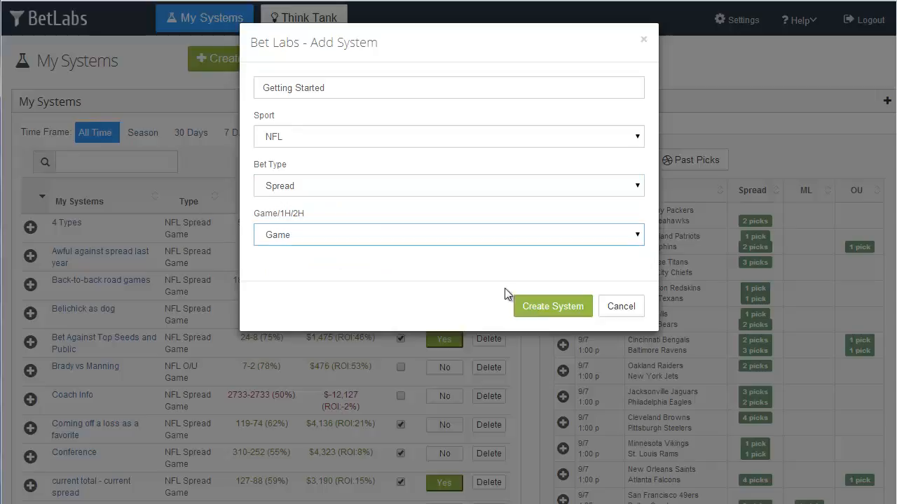
{"action": "left_click", "coordinate": [555, 308]}
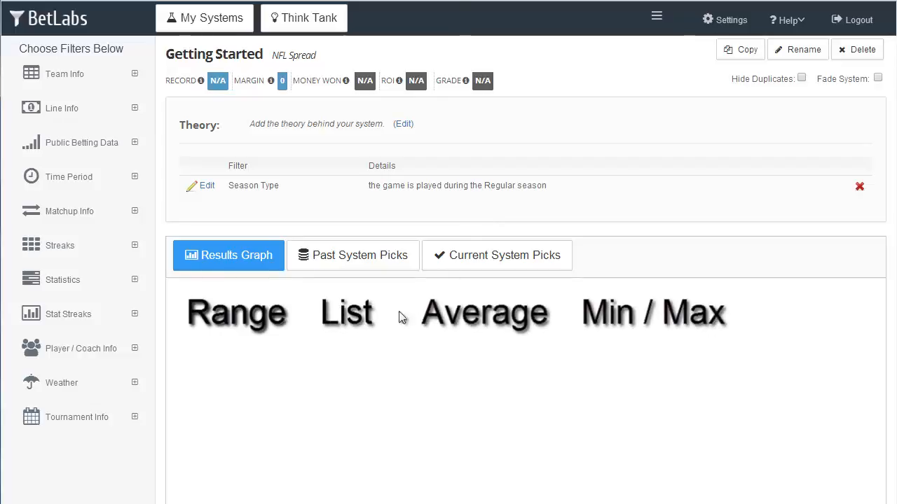
Step: Open the Spread Range filter under Line Info and narrow its range with both sliders
{"action": "left_click", "coordinate": [71, 113]}
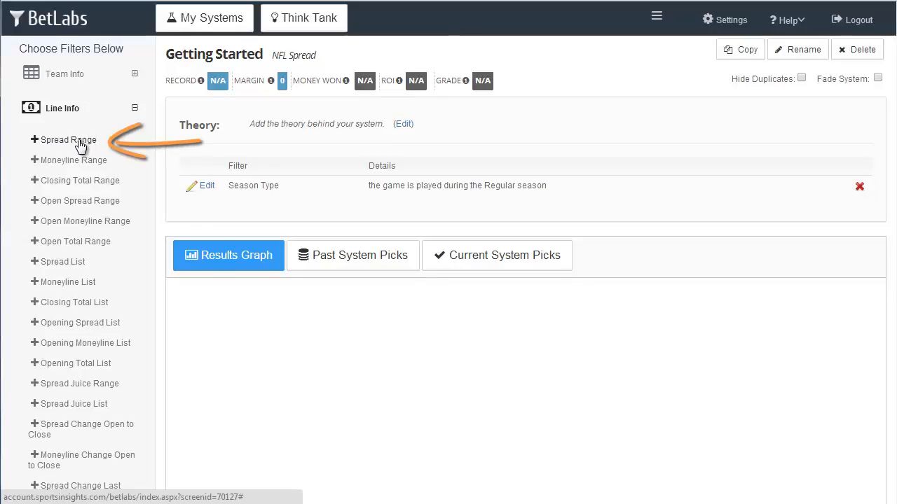
{"action": "left_click", "coordinate": [78, 143]}
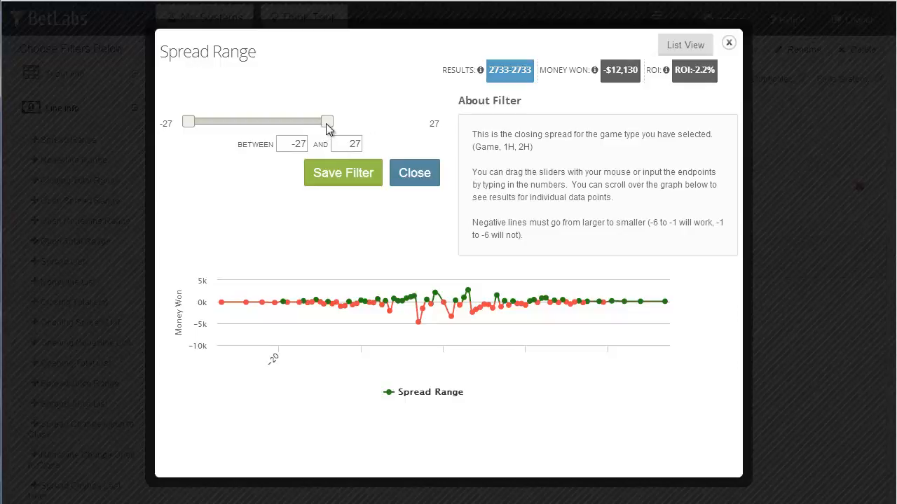
{"action": "left_click_drag", "start_coordinate": [327, 125], "coordinate": [290, 133]}
{"action": "left_click_drag", "start_coordinate": [192, 126], "coordinate": [215, 136]}
{"action": "left_click_drag", "start_coordinate": [282, 144], "coordinate": [402, 149]}
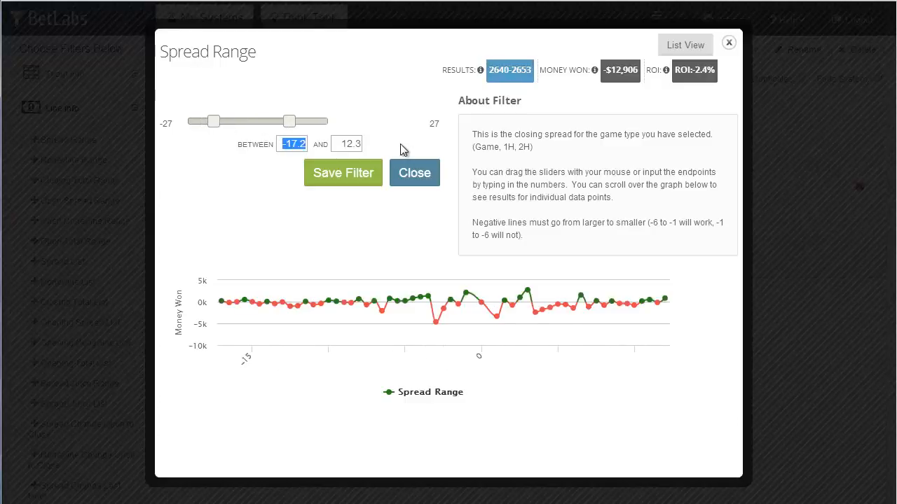
Step: Enter a spread range of 7 to 21, then return the lower slider to -27
{"action": "key", "text": "BackSpace"}
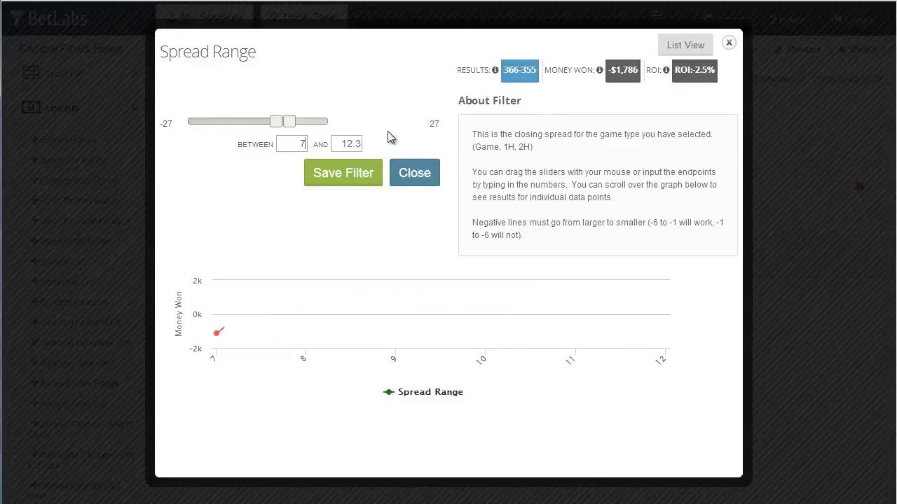
{"action": "key", "text": "Tab"}
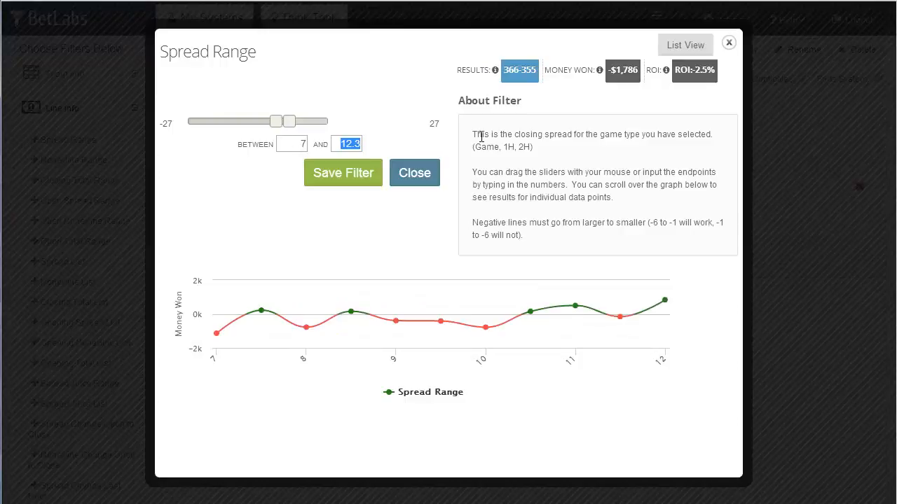
{"action": "type", "text": "21"}
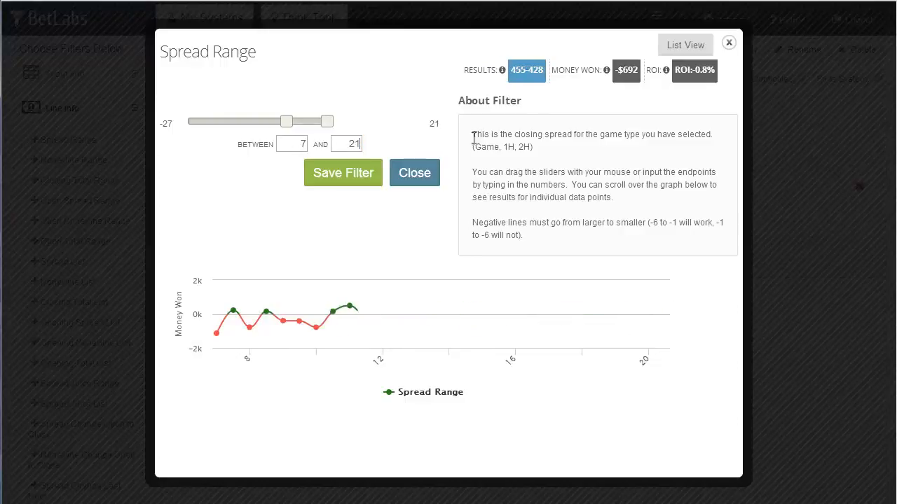
{"action": "left_click_drag", "start_coordinate": [289, 125], "coordinate": [182, 135]}
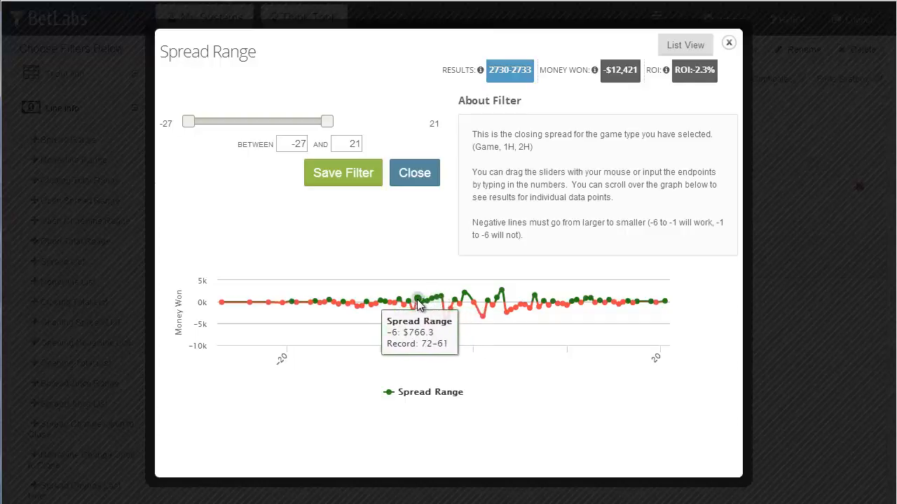
Step: Set the spread range between -6 and -3.5 and save the filter
{"action": "left_click", "coordinate": [290, 144]}
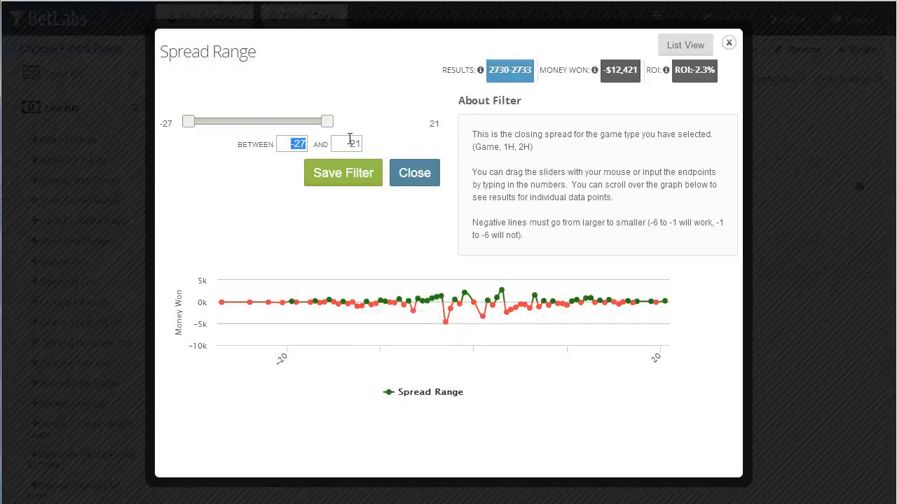
{"action": "left_click", "coordinate": [349, 143]}
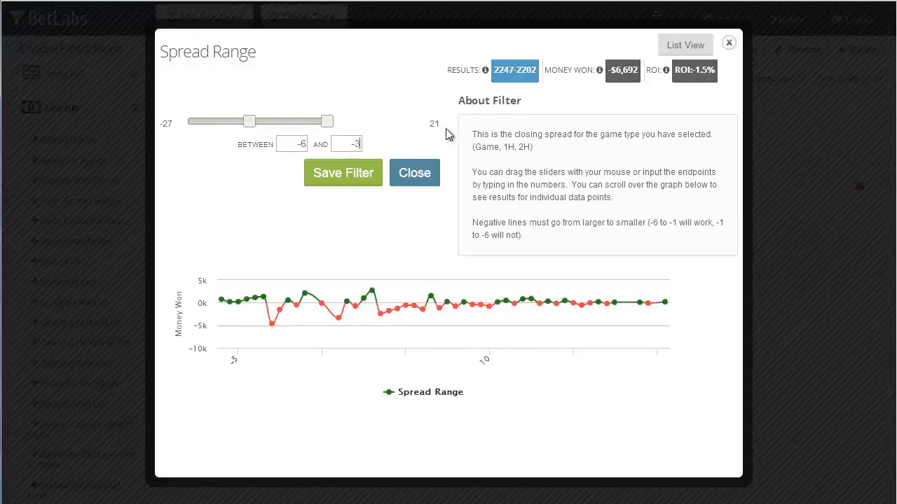
{"action": "key", "text": "Return"}
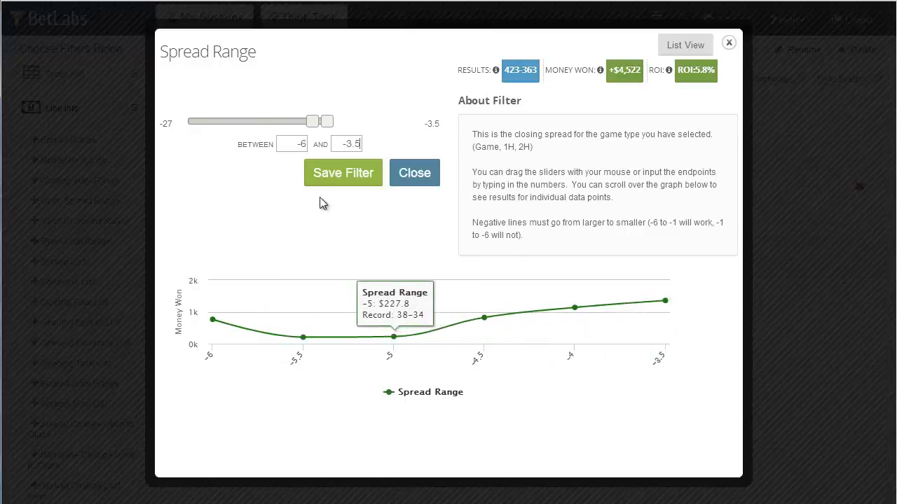
{"action": "left_click", "coordinate": [338, 177]}
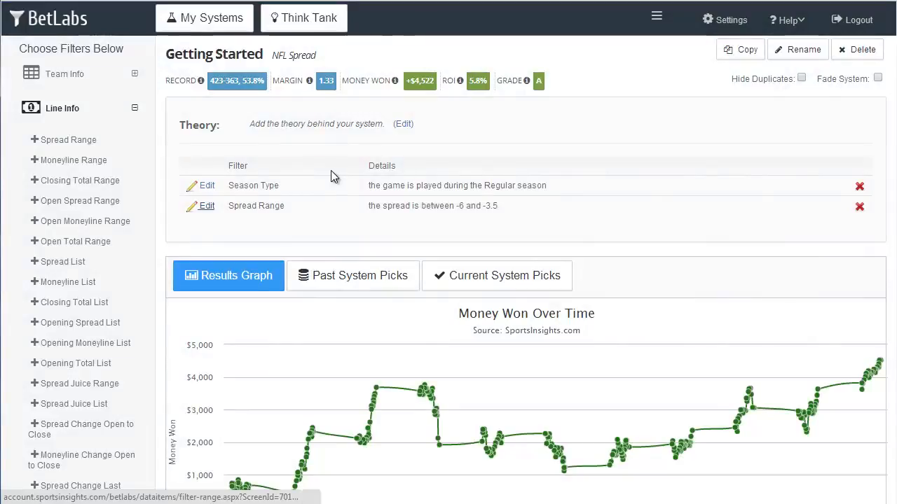
Step: Delete the Spread Range filter from the system
{"action": "left_click", "coordinate": [859, 208]}
{"action": "left_click", "coordinate": [632, 104]}
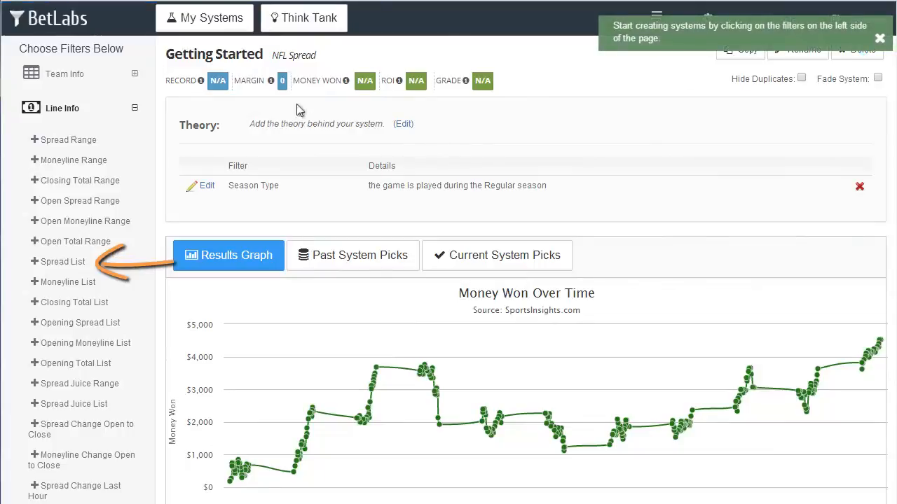
Step: Open the Spread List filter, check the spread of 3, and sort the list by Description
{"action": "left_click", "coordinate": [56, 264]}
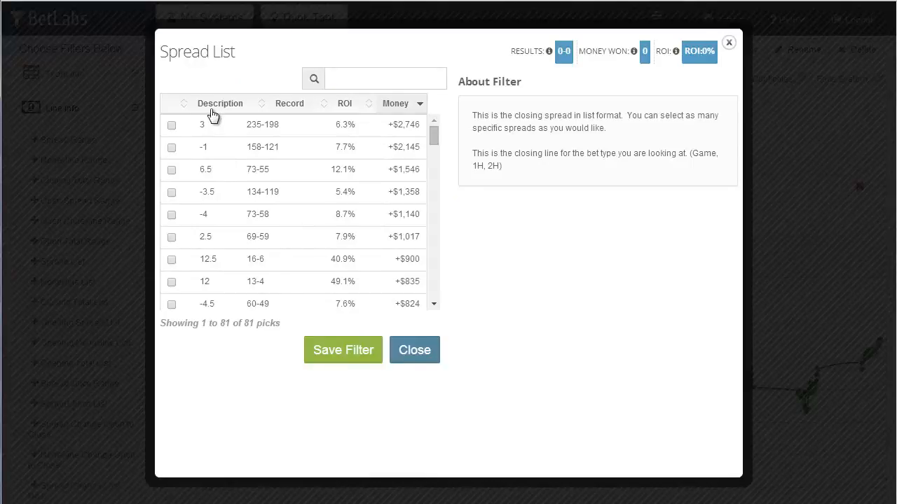
{"action": "left_click", "coordinate": [171, 126]}
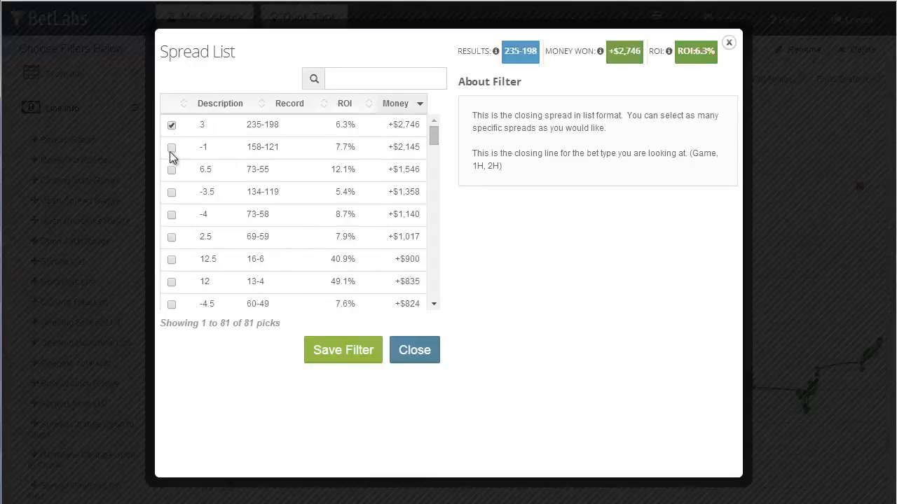
{"action": "left_click", "coordinate": [220, 112]}
{"action": "left_click", "coordinate": [225, 108]}
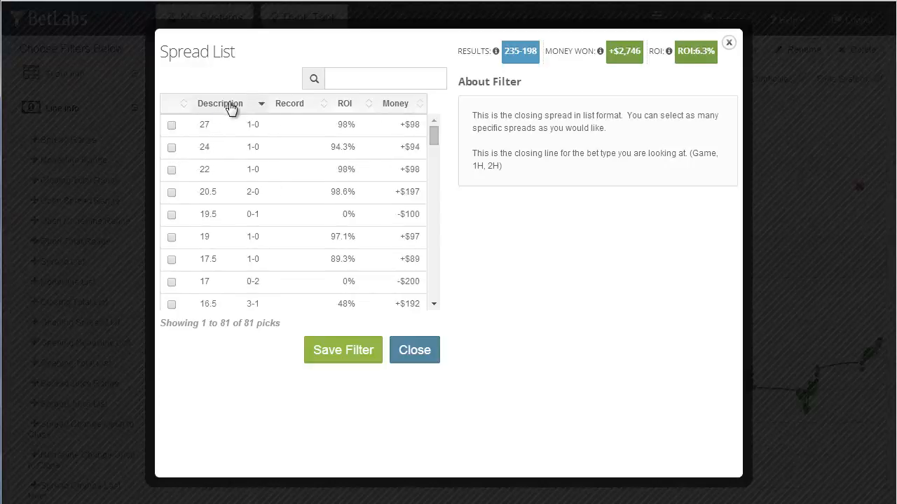
Step: Also check the 7, 10 and 14 spreads and save the Spread List filter
{"action": "scroll", "coordinate": [196, 211], "scroll_direction": "down", "scroll_amount": 8}
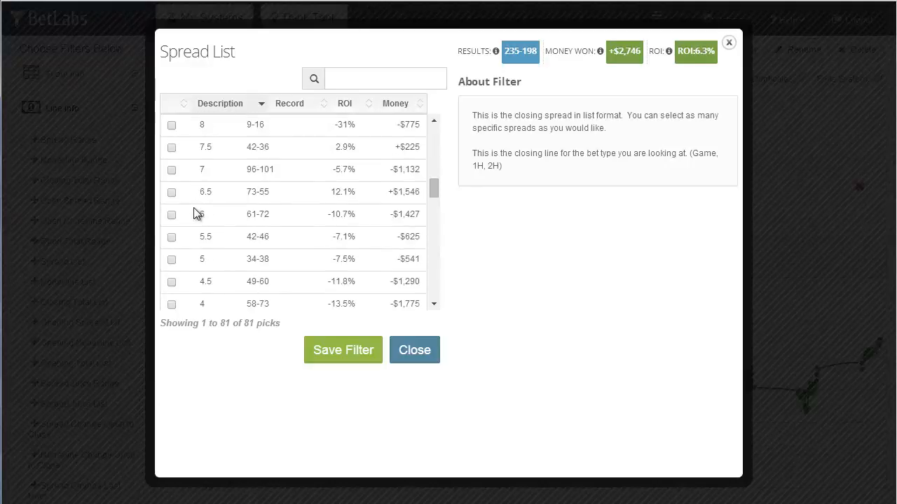
{"action": "scroll", "coordinate": [196, 213], "scroll_direction": "down", "scroll_amount": 2}
{"action": "left_click", "coordinate": [171, 209]}
{"action": "left_click", "coordinate": [172, 209]}
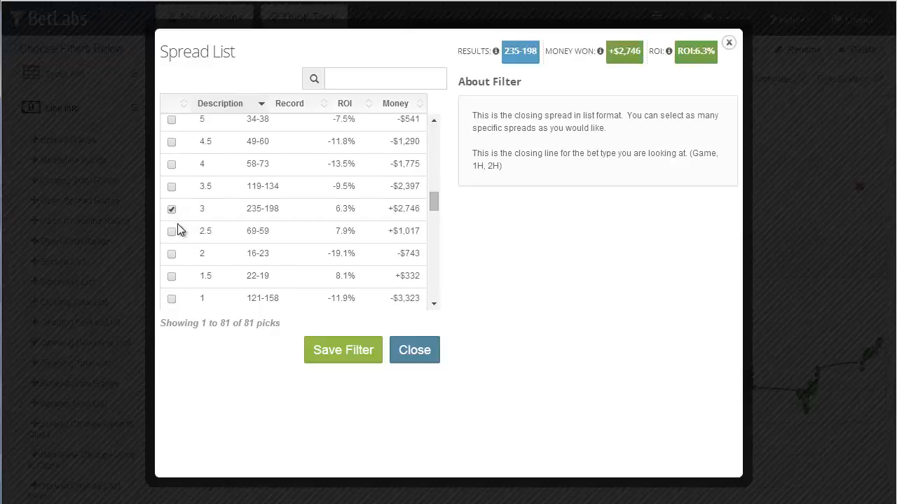
{"action": "scroll", "coordinate": [179, 230], "scroll_direction": "up", "scroll_amount": 2}
{"action": "left_click", "coordinate": [172, 175]}
{"action": "scroll", "coordinate": [178, 198], "scroll_direction": "up", "scroll_amount": 2}
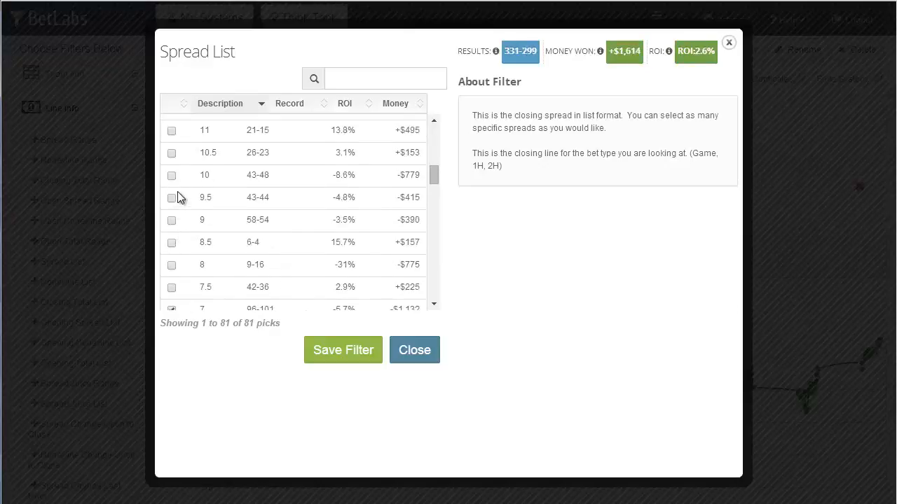
{"action": "left_click", "coordinate": [171, 177]}
{"action": "scroll", "coordinate": [174, 196], "scroll_direction": "up", "scroll_amount": 2}
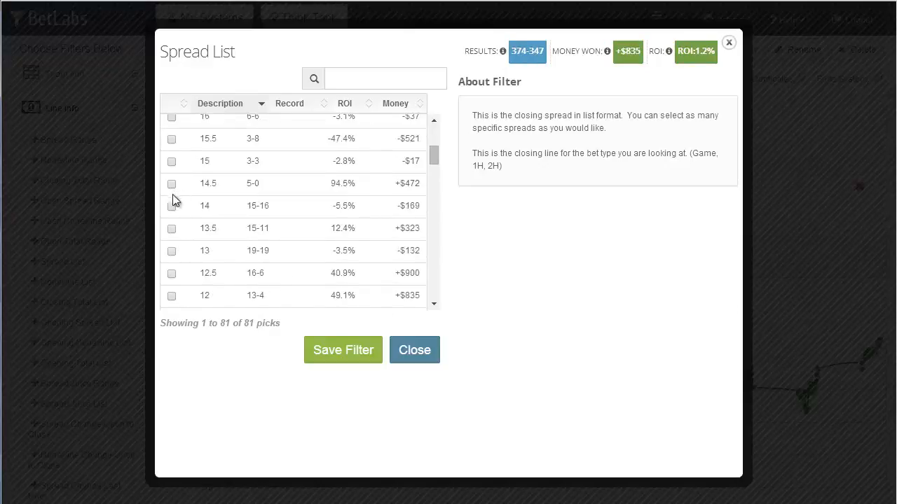
{"action": "left_click", "coordinate": [171, 208]}
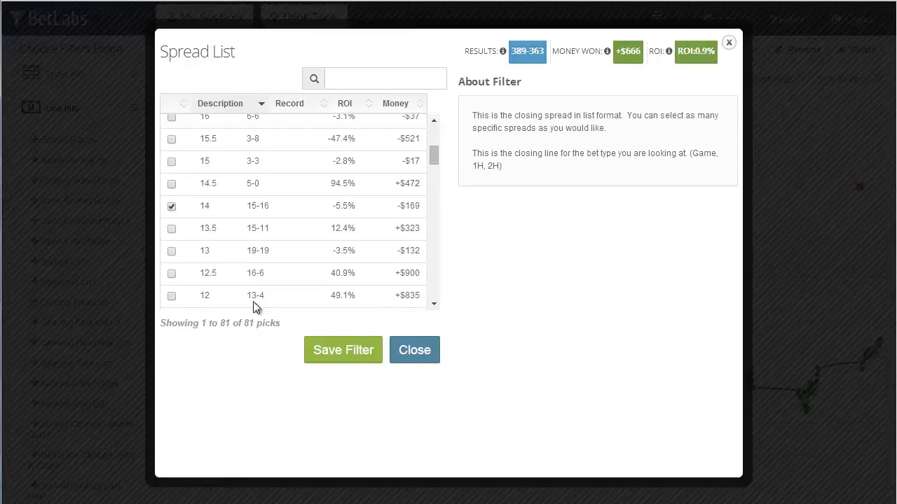
{"action": "left_click", "coordinate": [352, 353]}
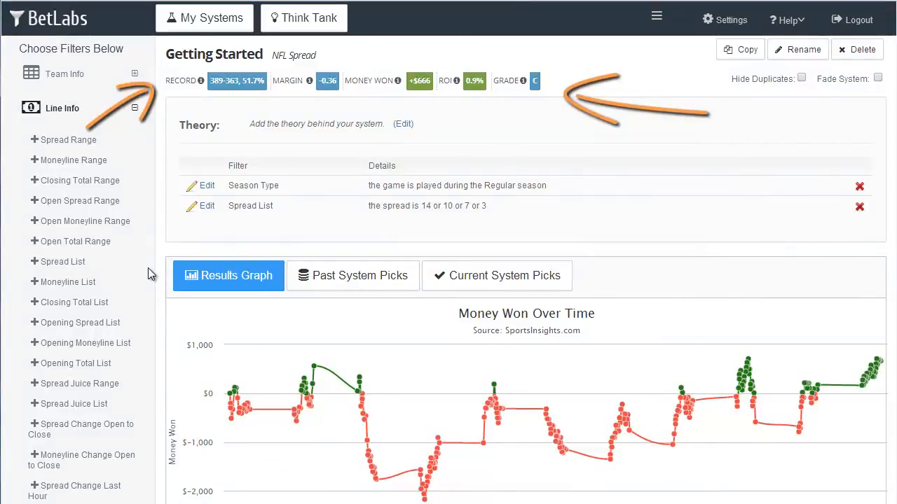
Step: Delete the Spread List filter from the system
{"action": "left_click", "coordinate": [860, 208]}
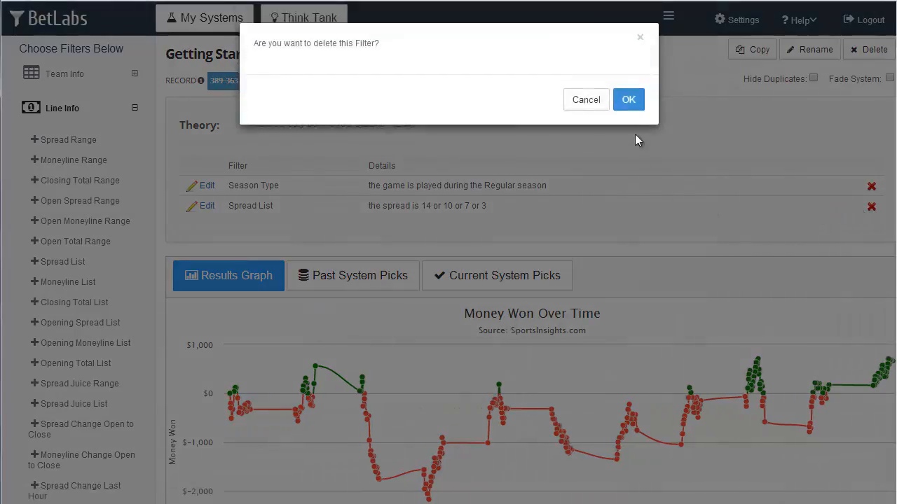
{"action": "left_click", "coordinate": [628, 100]}
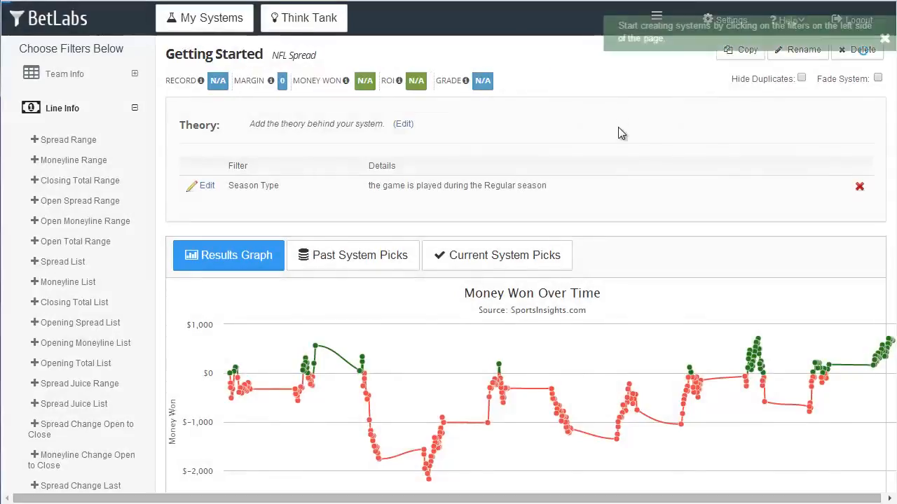
Step: Open the Recent Score Margin Avg filter under Streaks and set it to 5 games
{"action": "left_click", "coordinate": [70, 111]}
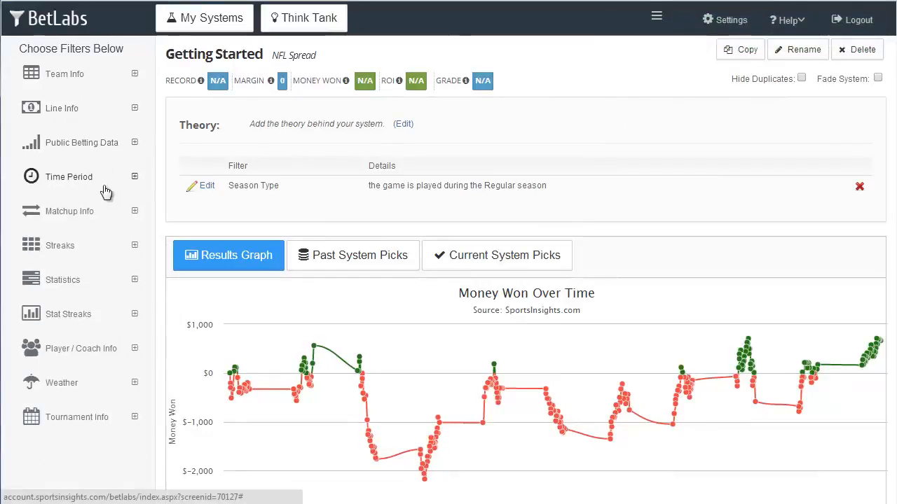
{"action": "left_click", "coordinate": [91, 249]}
{"action": "scroll", "coordinate": [93, 249], "scroll_direction": "down", "scroll_amount": 2}
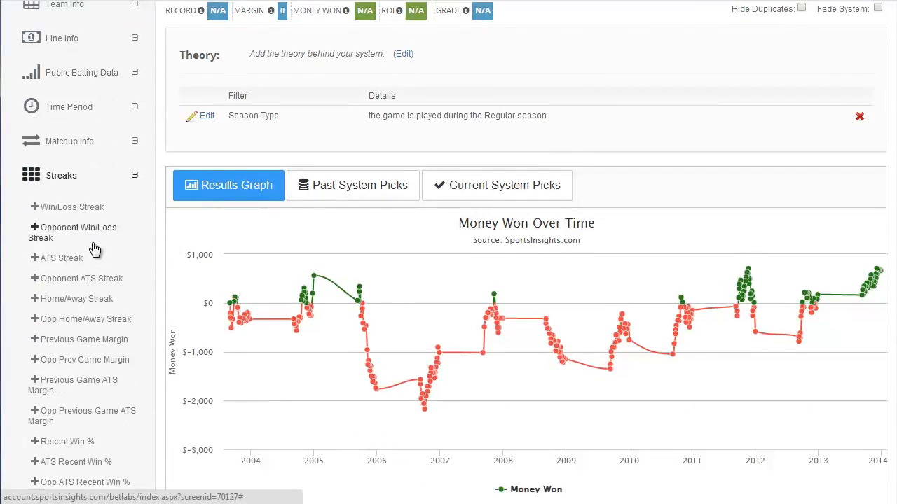
{"action": "scroll", "coordinate": [93, 249], "scroll_direction": "down", "scroll_amount": 1}
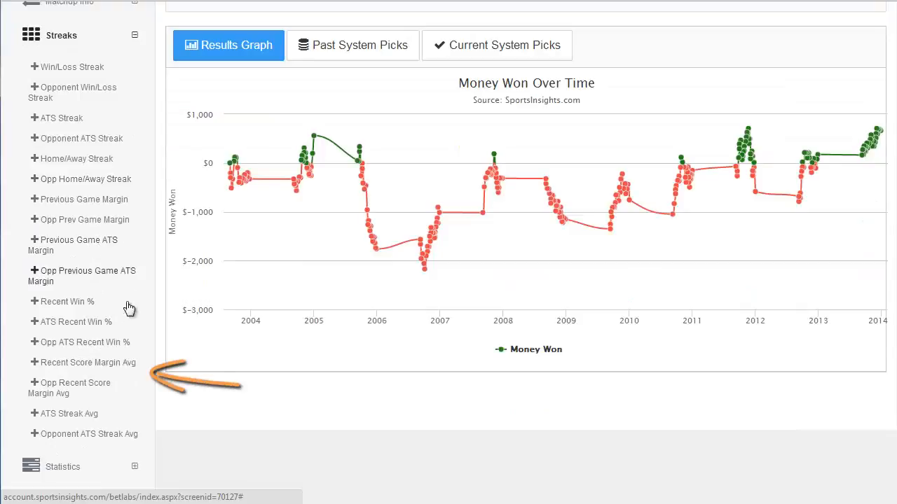
{"action": "left_click", "coordinate": [101, 369]}
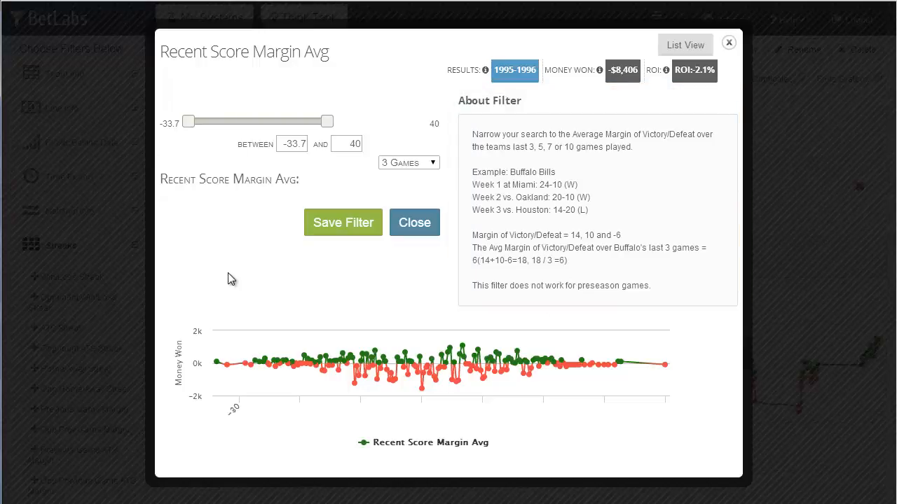
{"action": "left_click", "coordinate": [433, 164]}
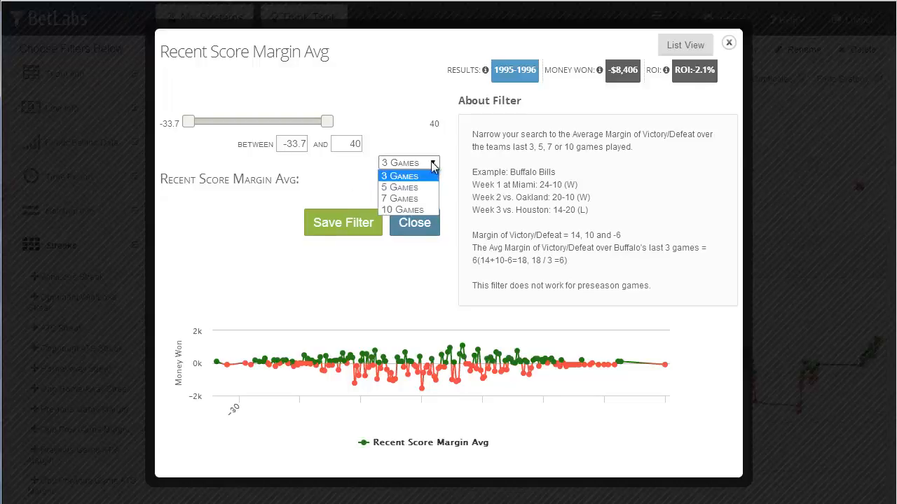
{"action": "left_click", "coordinate": [400, 189]}
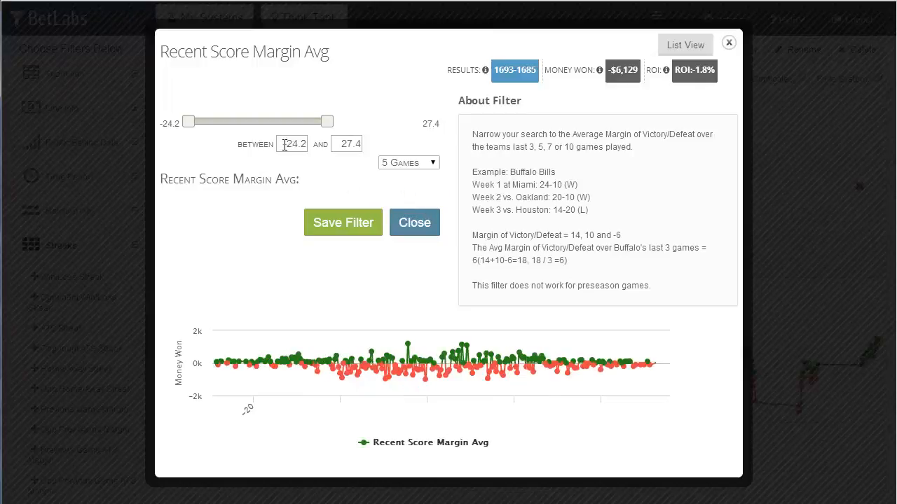
Step: Set the minimum average margin to 10 and close the filter without saving it
{"action": "left_click_drag", "start_coordinate": [279, 144], "coordinate": [336, 145]}
{"action": "type", "text": "10"}
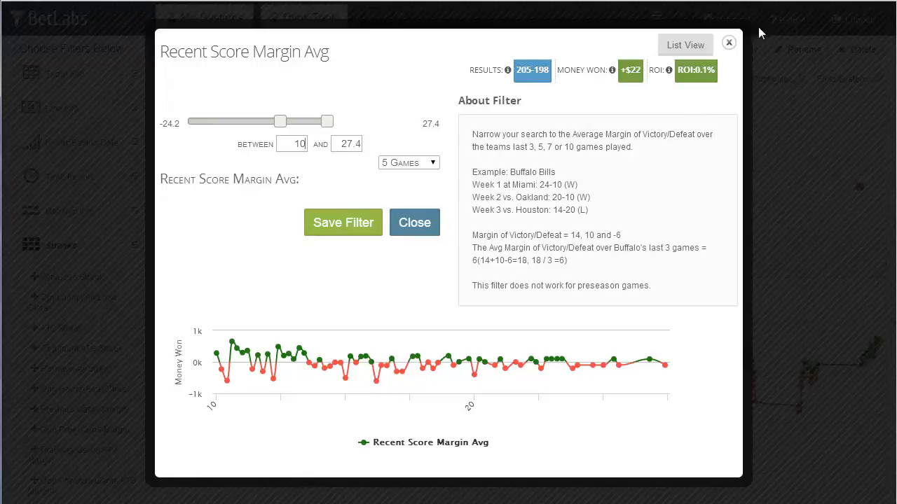
{"action": "left_click", "coordinate": [728, 43]}
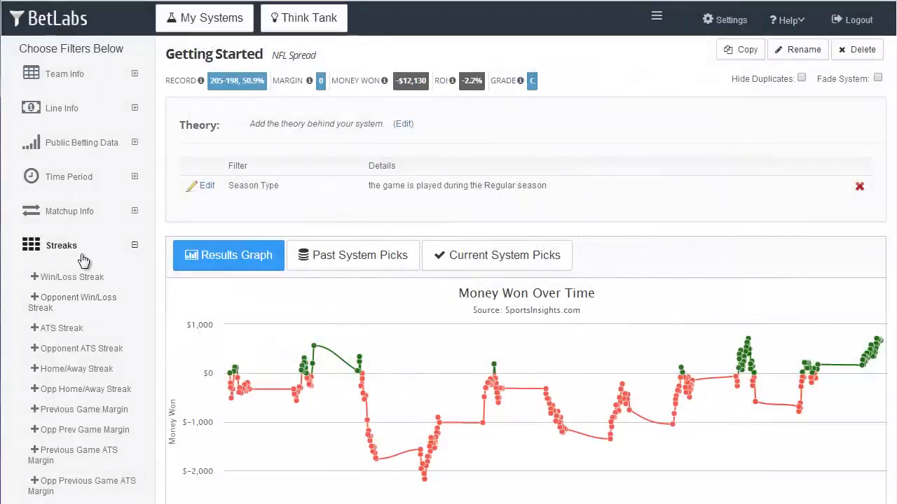
Step: Open the Offensive Points Streak filter under Stat Streaks and set it to 3 games
{"action": "left_click", "coordinate": [79, 257]}
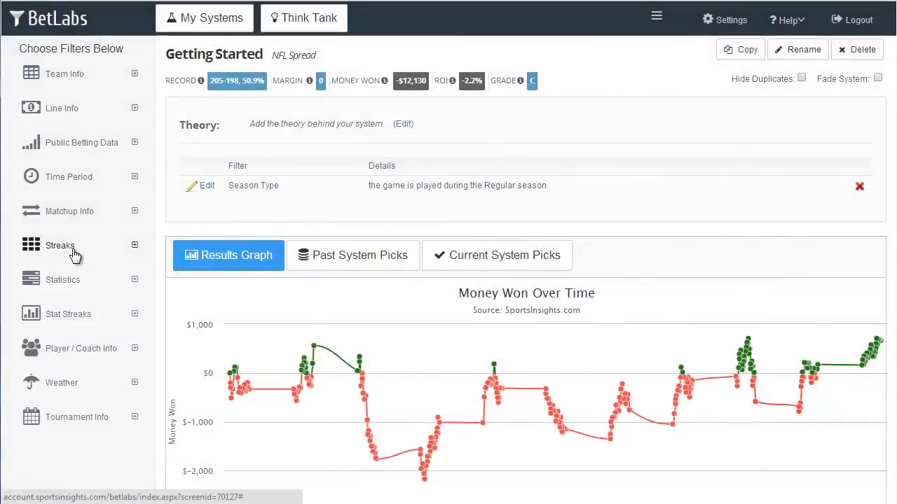
{"action": "left_click", "coordinate": [82, 316]}
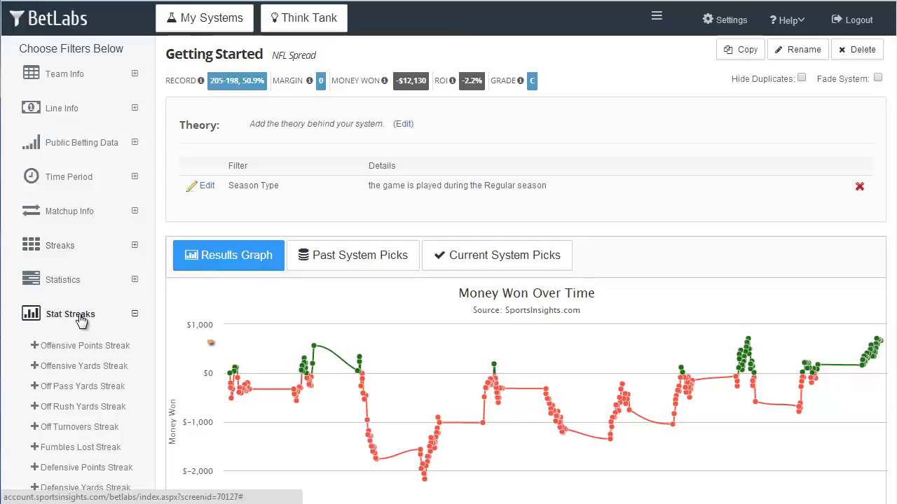
{"action": "left_click", "coordinate": [89, 352]}
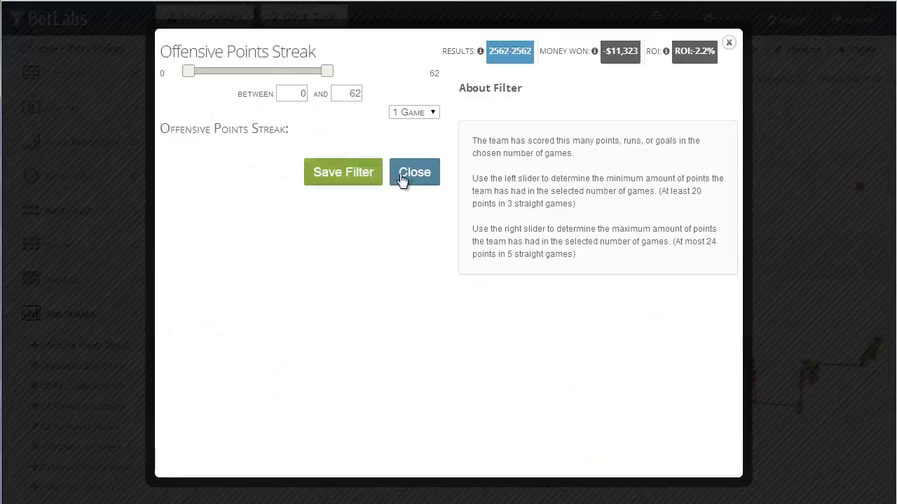
{"action": "left_click", "coordinate": [431, 113]}
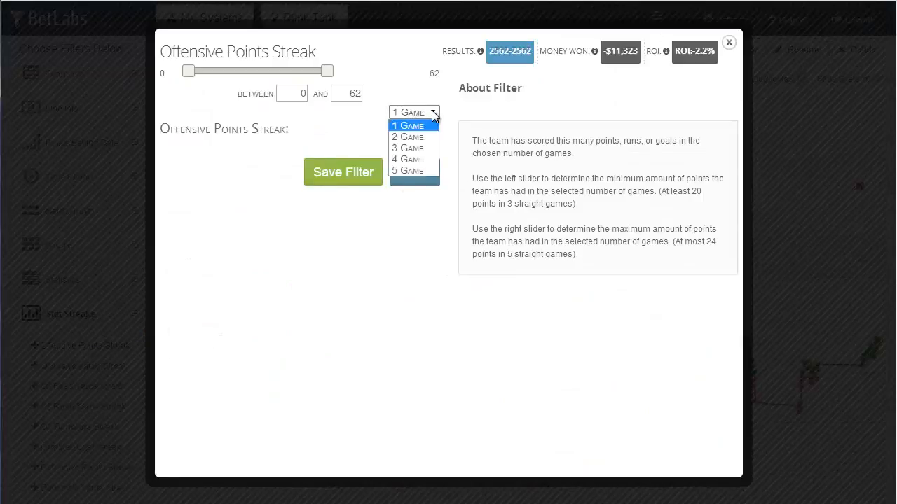
{"action": "left_click", "coordinate": [422, 147]}
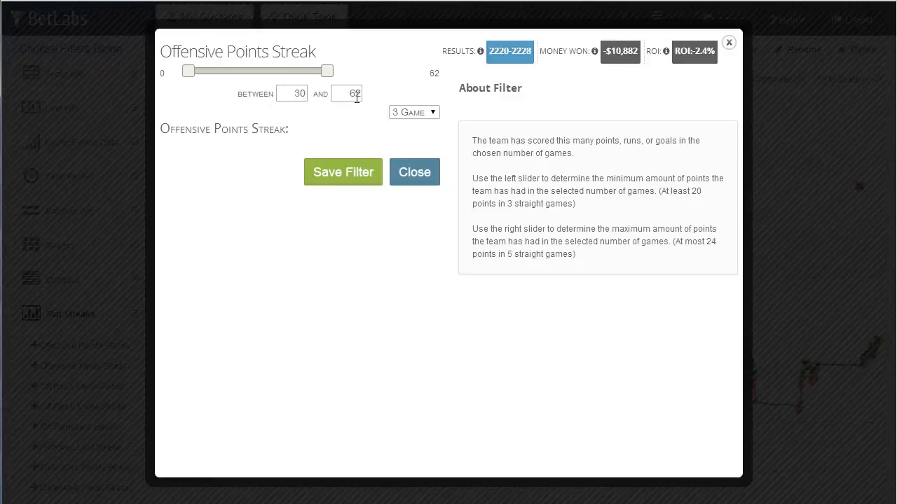
Step: Set the maximum points to 45 and close the filter without saving it
{"action": "double_click", "coordinate": [351, 94]}
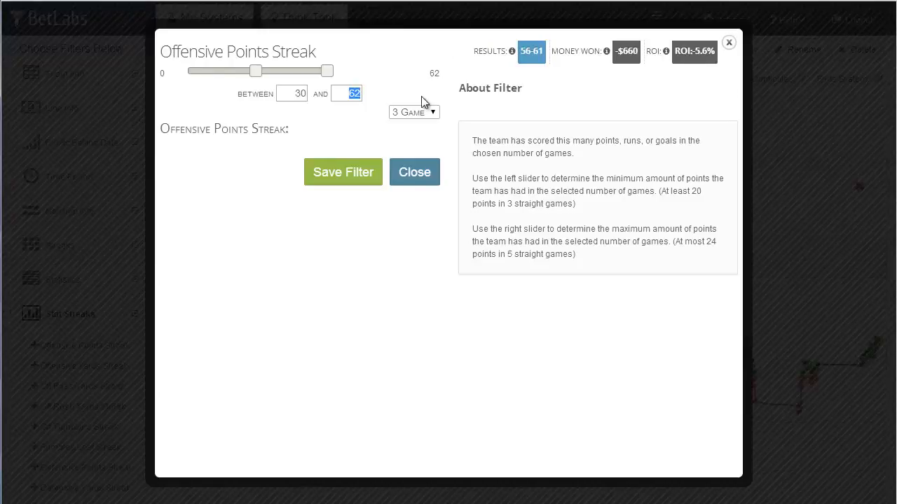
{"action": "type", "text": "45"}
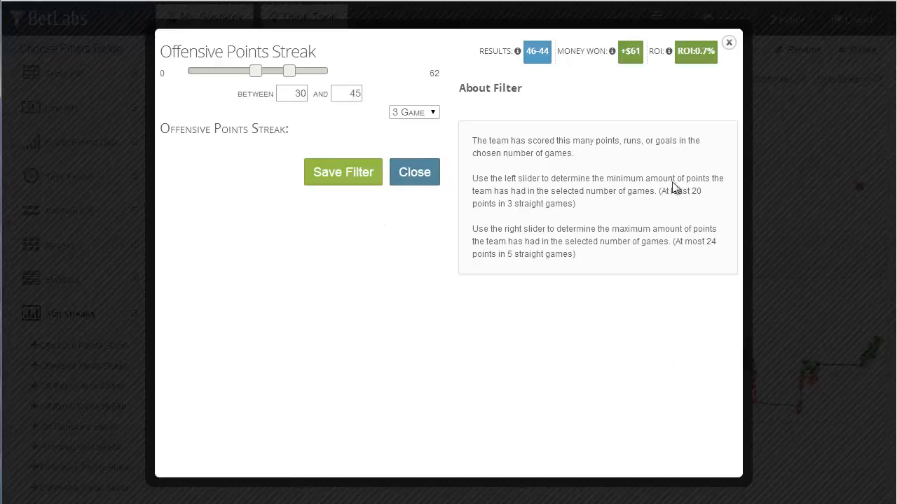
{"action": "left_click", "coordinate": [420, 174]}
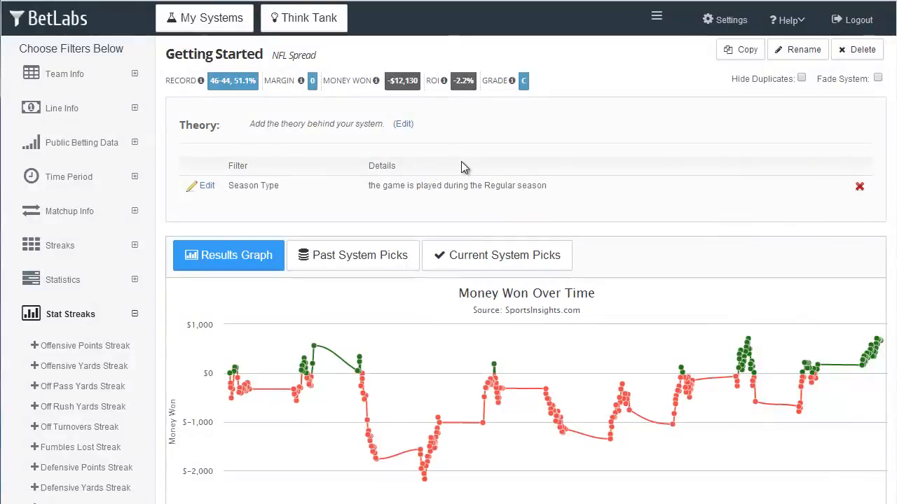
Step: Browse the Public Betting Data, Time Period and Matchup Info filter categories
{"action": "left_click", "coordinate": [109, 144]}
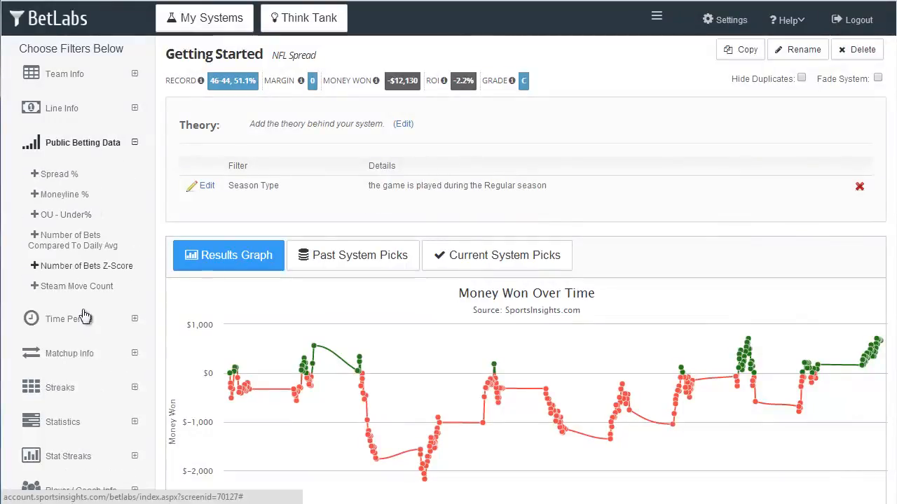
{"action": "left_click", "coordinate": [86, 317]}
{"action": "scroll", "coordinate": [89, 315], "scroll_direction": "down", "scroll_amount": 3}
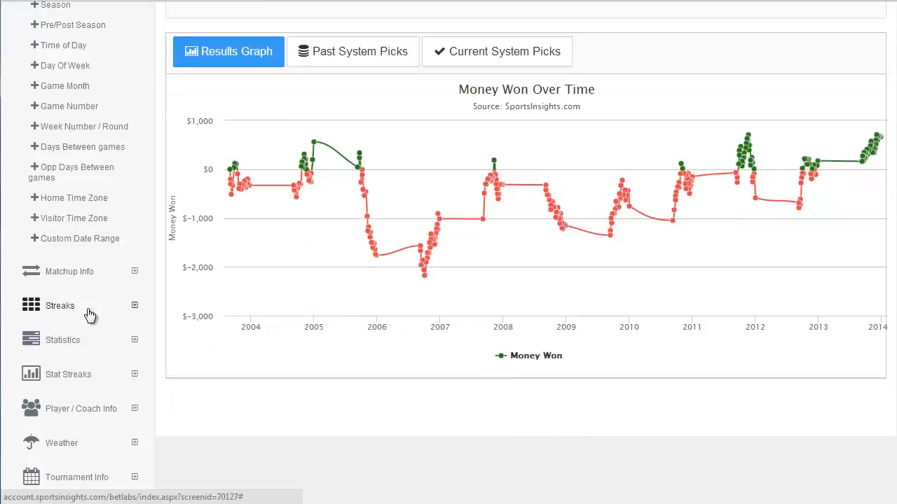
{"action": "left_click", "coordinate": [80, 273]}
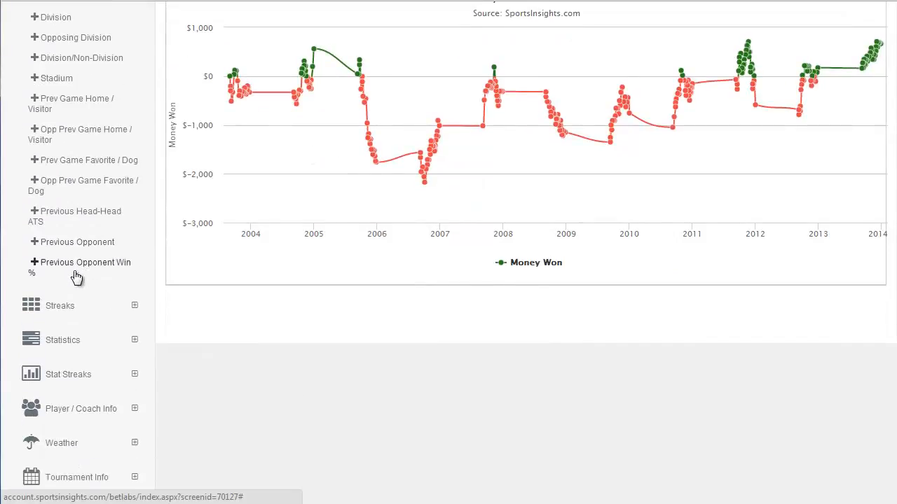
{"action": "scroll", "coordinate": [80, 277], "scroll_direction": "up", "scroll_amount": 2}
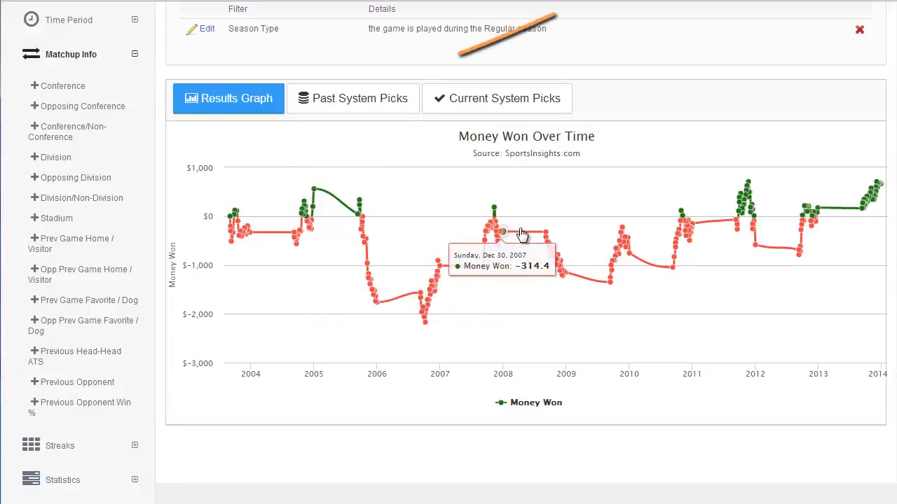
Step: Show the past system picks and sort them by Odds, Result, Money Won and Visitor Score
{"action": "left_click", "coordinate": [340, 104]}
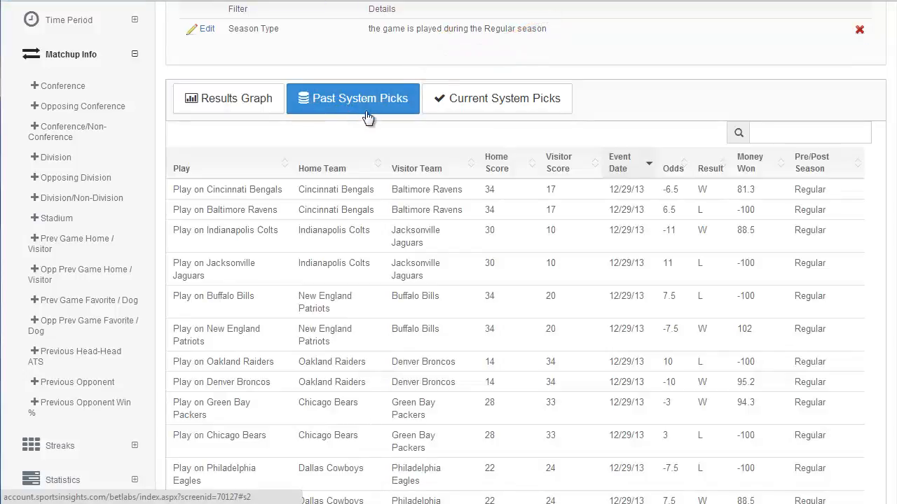
{"action": "left_click", "coordinate": [679, 168]}
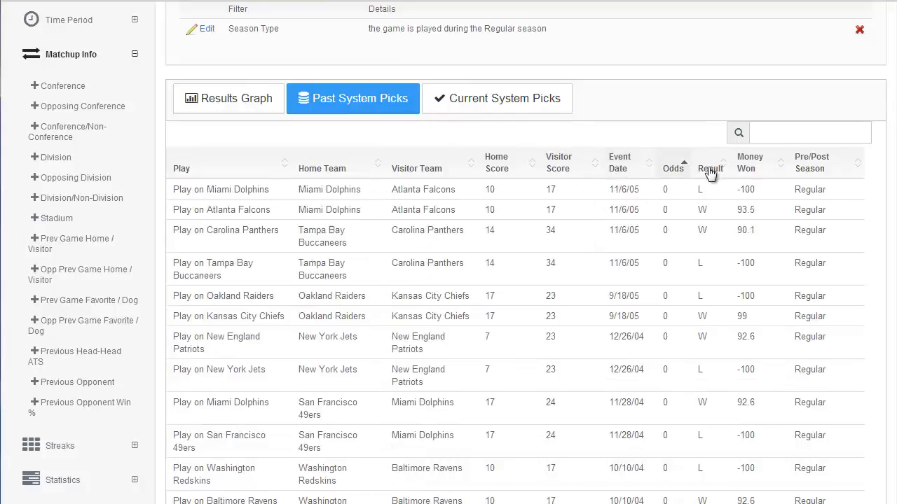
{"action": "left_click", "coordinate": [716, 169]}
{"action": "left_click", "coordinate": [749, 171]}
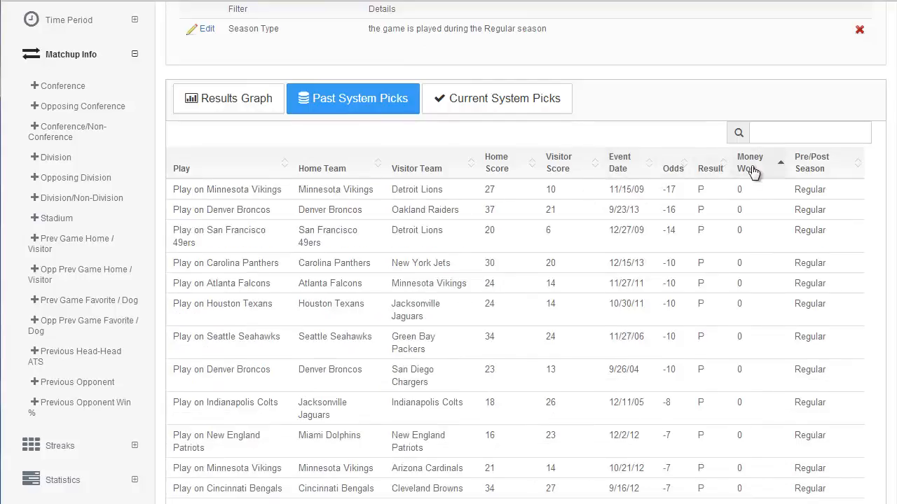
{"action": "left_click", "coordinate": [751, 171]}
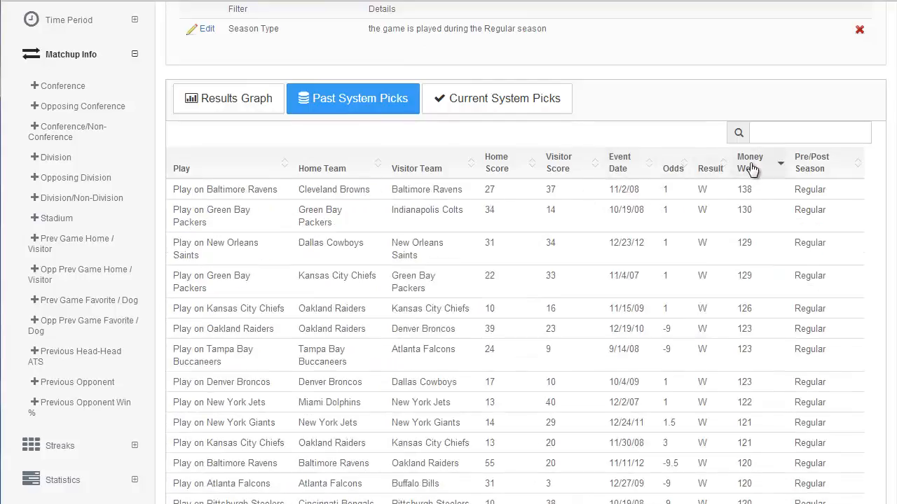
{"action": "left_click", "coordinate": [565, 168]}
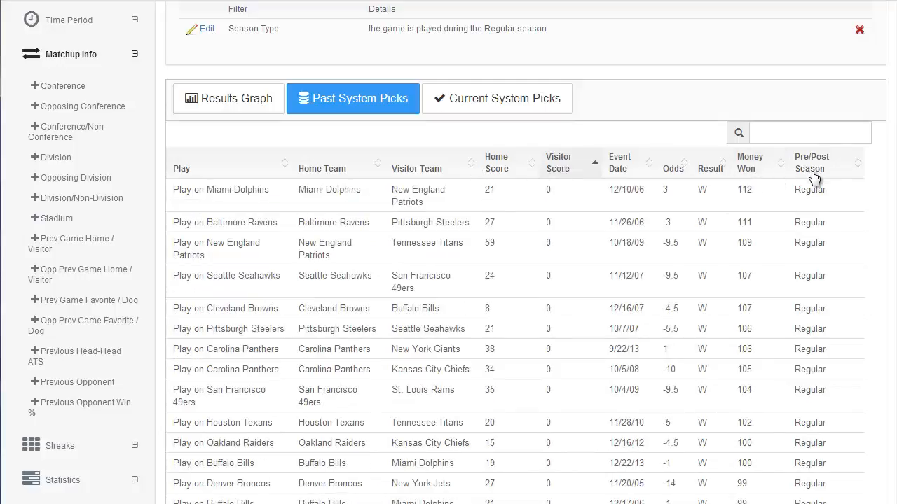
Step: Show and scroll through the current system picks list
{"action": "scroll", "coordinate": [813, 175], "scroll_direction": "up", "scroll_amount": 1}
{"action": "left_click", "coordinate": [509, 169]}
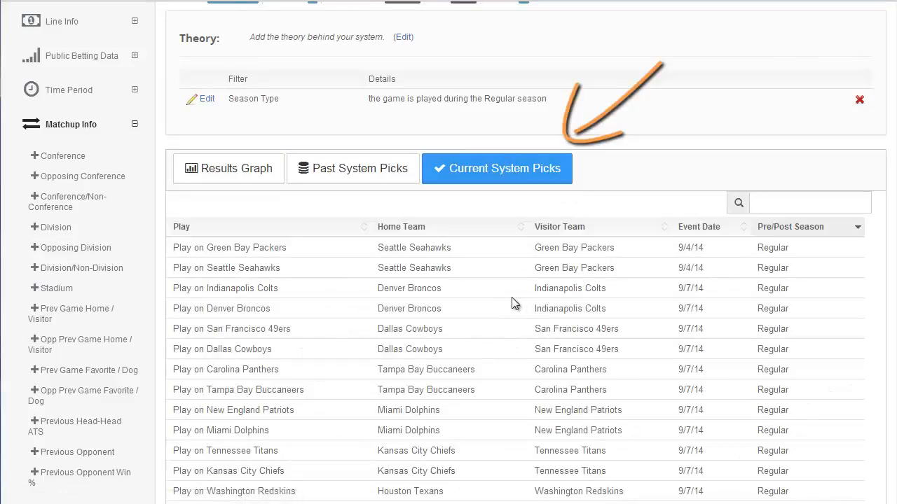
{"action": "scroll", "coordinate": [299, 247], "scroll_direction": "down", "scroll_amount": 2}
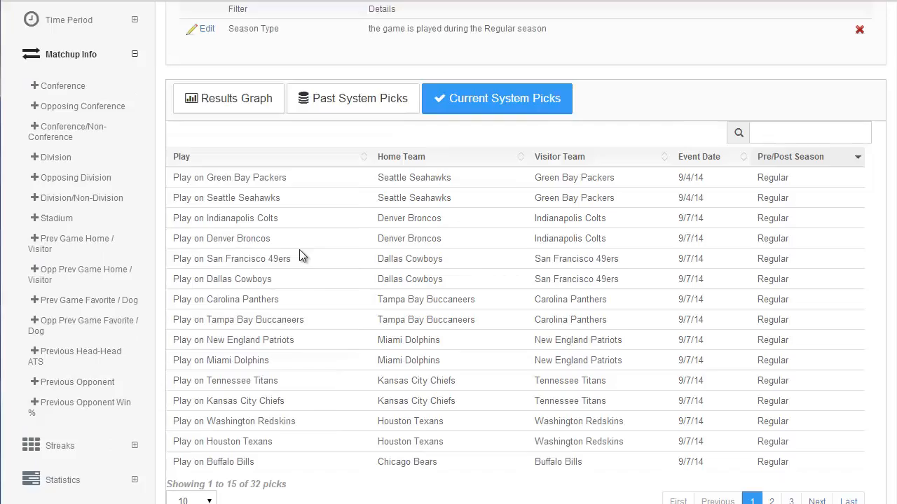
{"action": "scroll", "coordinate": [343, 222], "scroll_direction": "up", "scroll_amount": 3}
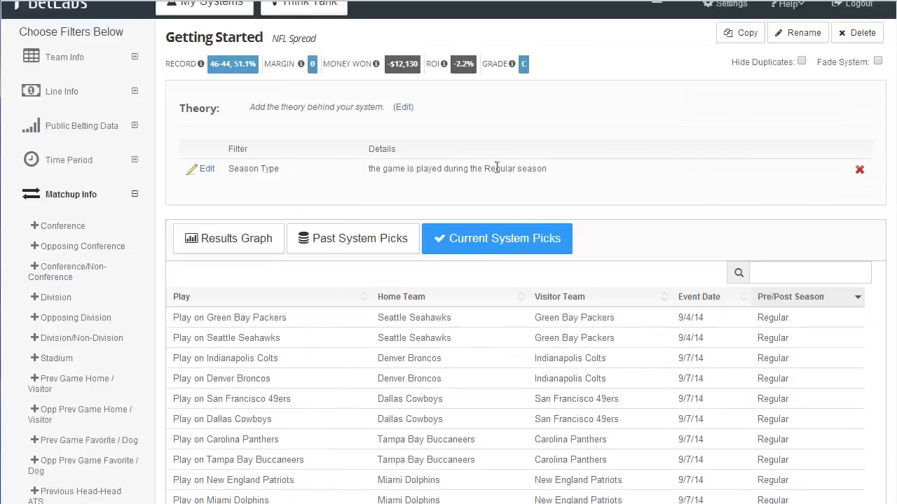
{"action": "scroll", "coordinate": [308, 325], "scroll_direction": "down", "scroll_amount": 1}
{"action": "scroll", "coordinate": [294, 296], "scroll_direction": "down", "scroll_amount": 3}
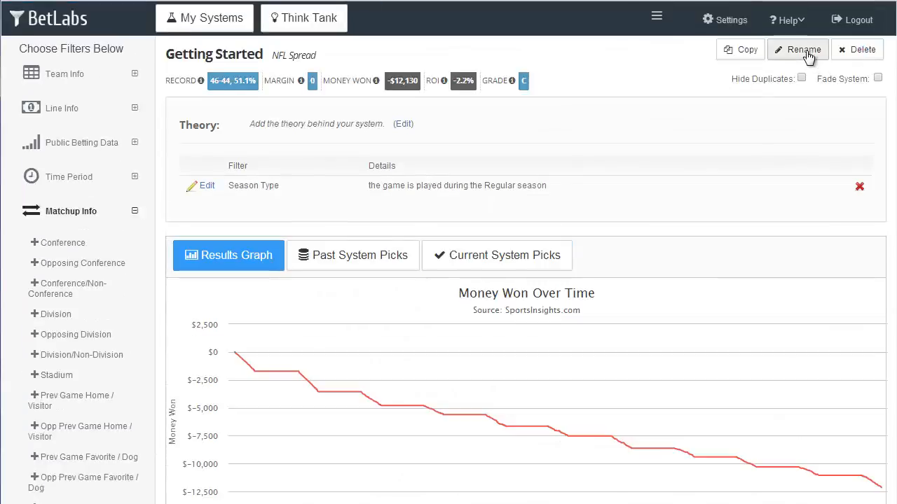
Step: Rename the system as 1st system
{"action": "left_click", "coordinate": [804, 51]}
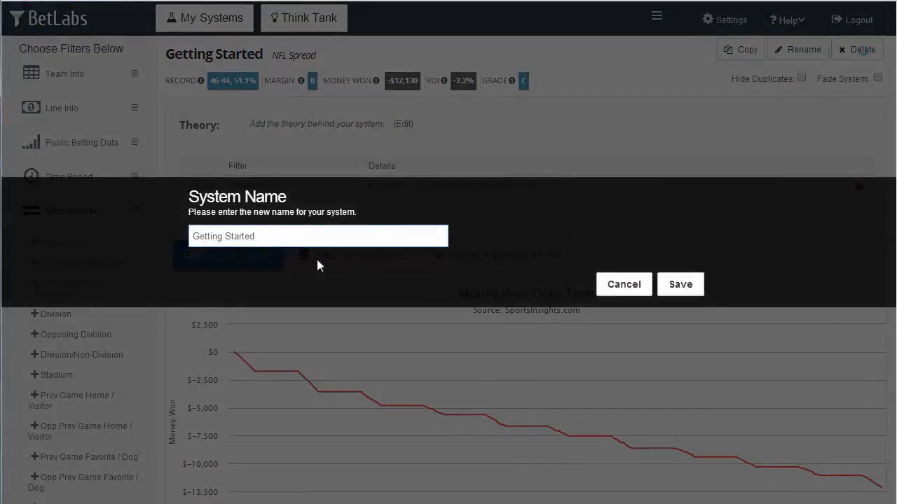
{"action": "key", "text": "ctrl+a"}
{"action": "type", "text": "1"}
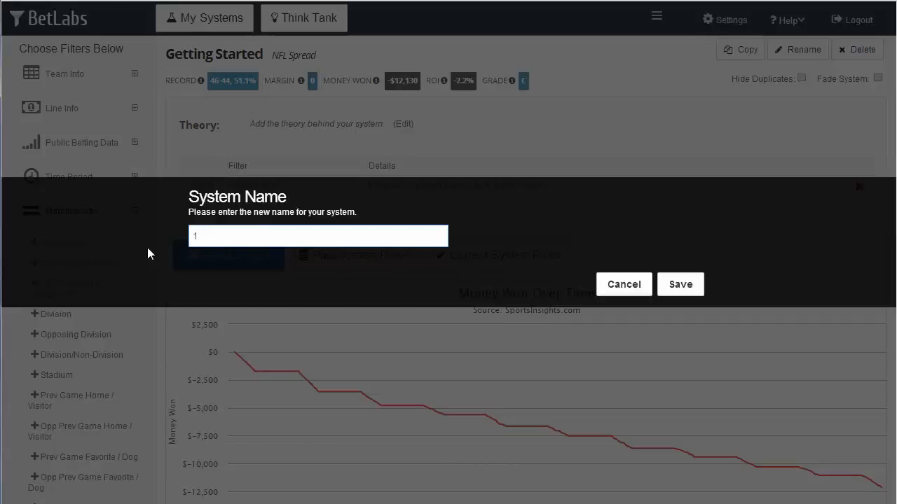
{"action": "type", "text": "st system"}
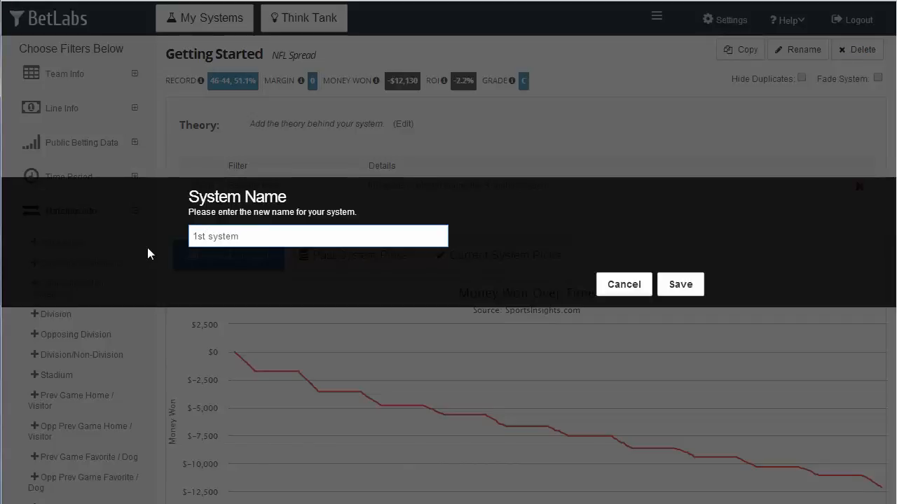
{"action": "left_click", "coordinate": [681, 285]}
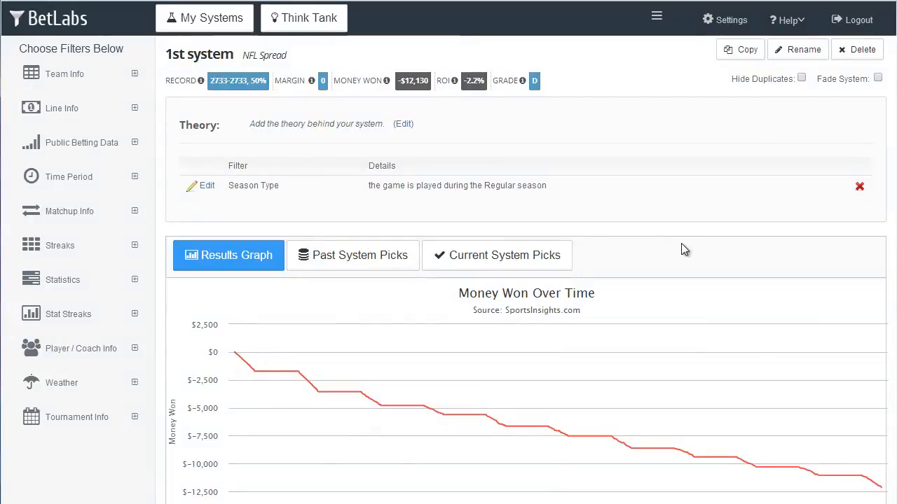
Step: Open the My Systems page and open the Help menu
{"action": "left_click", "coordinate": [209, 29]}
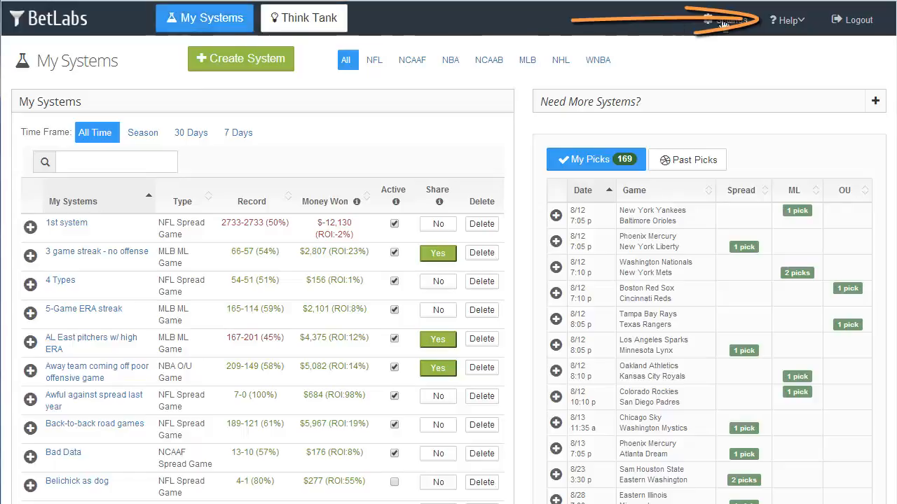
{"action": "left_click", "coordinate": [791, 21]}
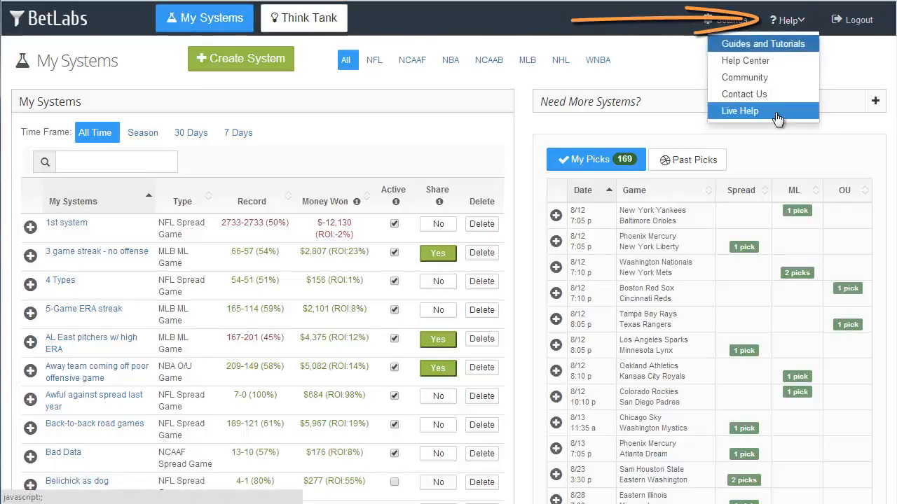